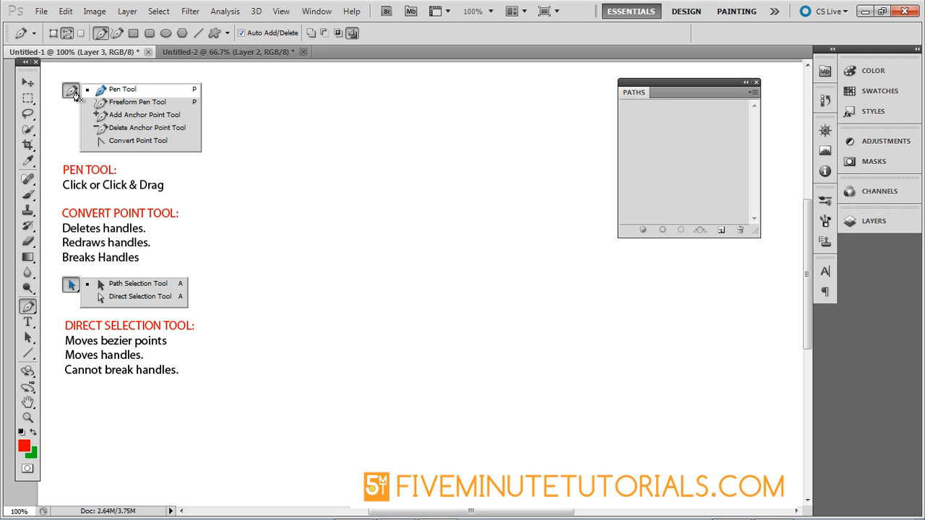
Move the Paths panel slightly, draw a straight two-point path in the canvas's upper area with the Pen tool, and deselect it
{"action": "left_click_drag", "start_coordinate": [654, 83], "coordinate": [615, 78]}
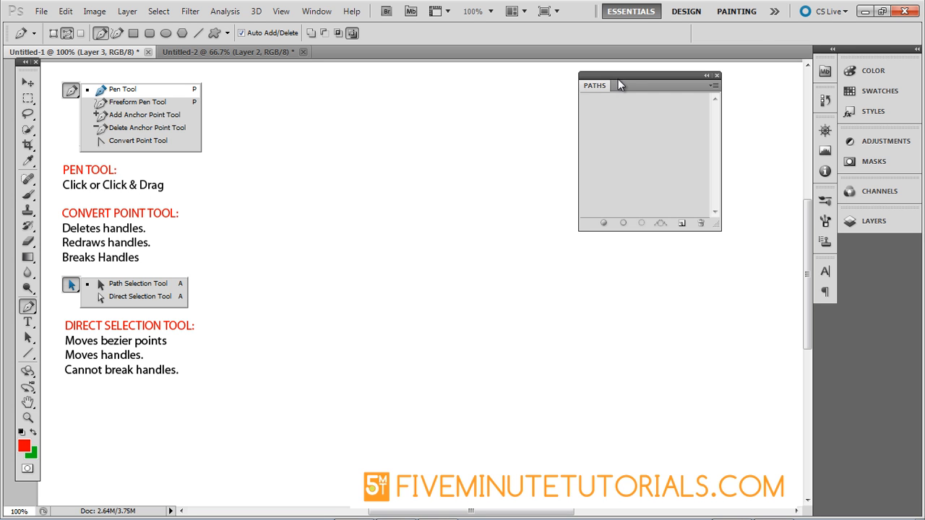
{"action": "left_click", "coordinate": [278, 182]}
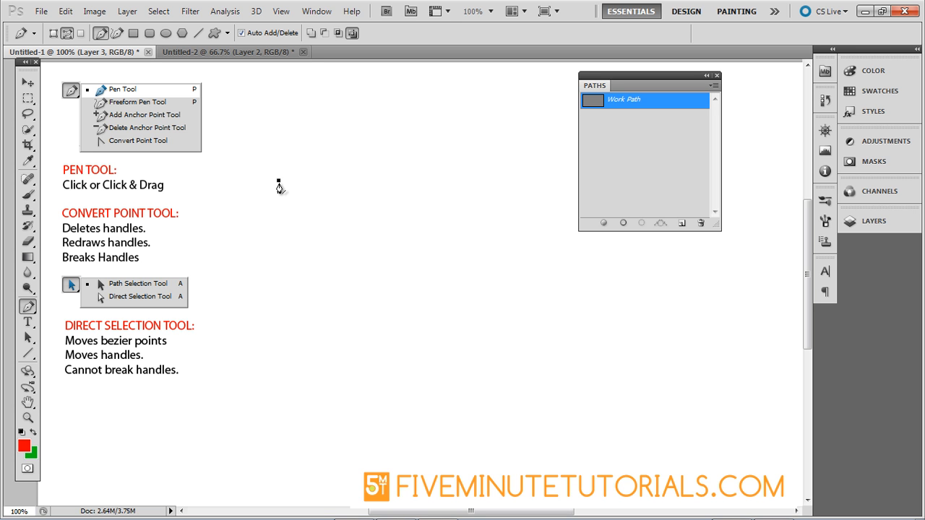
{"action": "left_click", "coordinate": [442, 154]}
{"action": "left_click", "coordinate": [648, 119]}
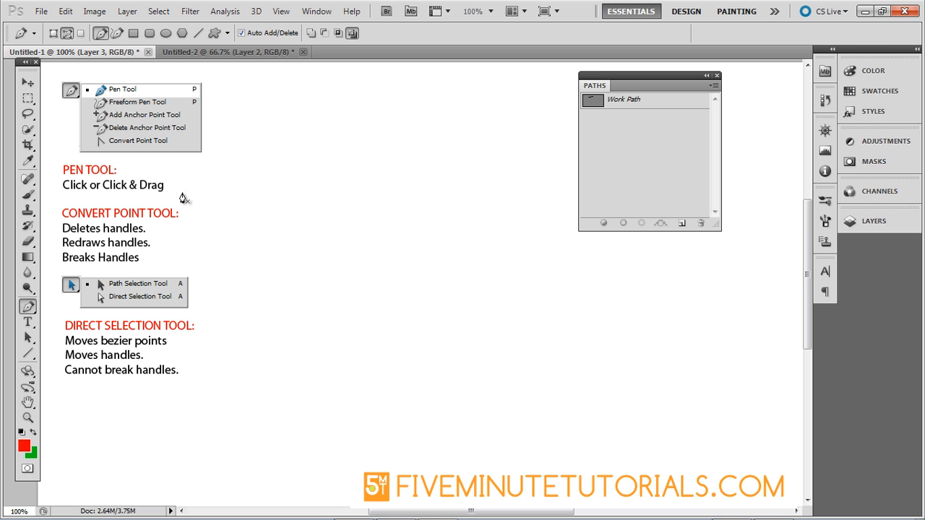
Draw a path from a plain corner point to a smooth point with a downward-slanting handle, and deselect it
{"action": "left_click", "coordinate": [247, 181]}
{"action": "left_click_drag", "start_coordinate": [449, 149], "coordinate": [480, 190]}
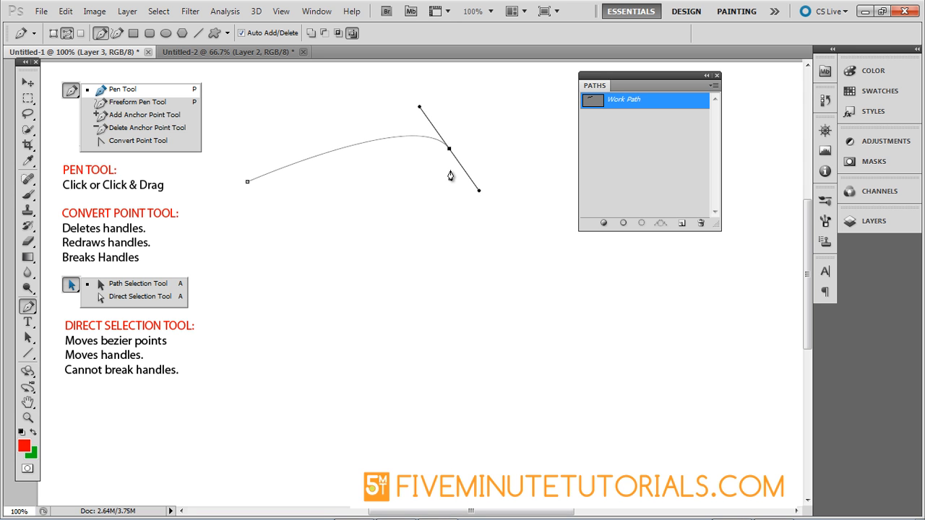
{"action": "left_click", "coordinate": [625, 146]}
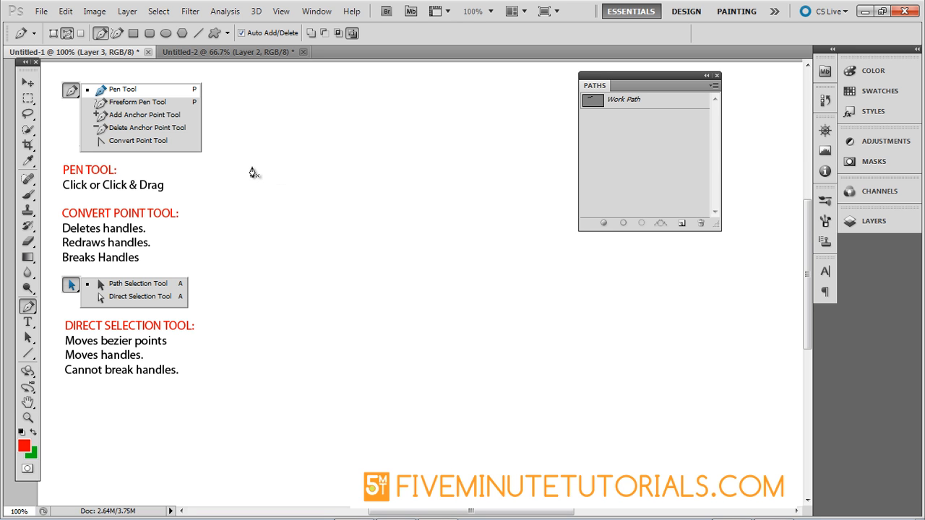
Draw a curved path that starts with a smooth point and ends in a plain corner point, and deselect it
{"action": "left_click_drag", "start_coordinate": [246, 157], "coordinate": [268, 188]}
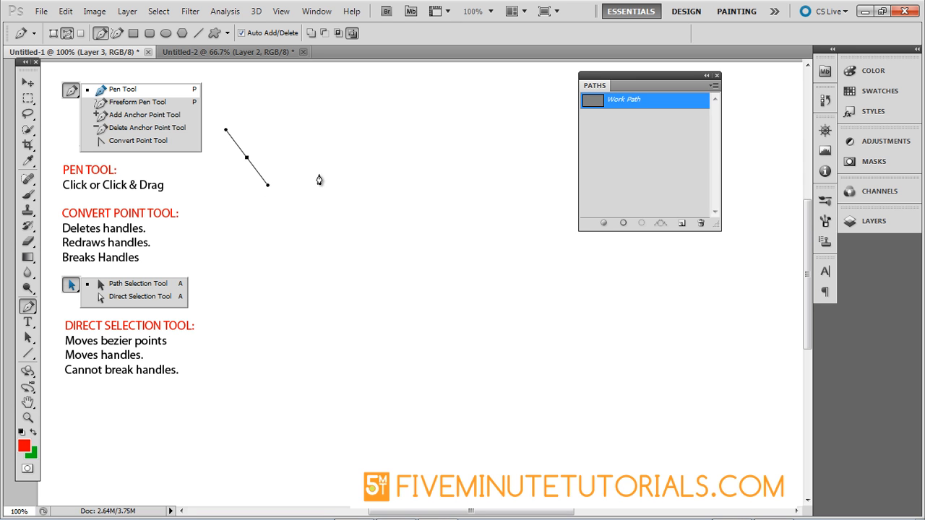
{"action": "left_click", "coordinate": [641, 168]}
{"action": "left_click_drag", "start_coordinate": [243, 148], "coordinate": [262, 182]}
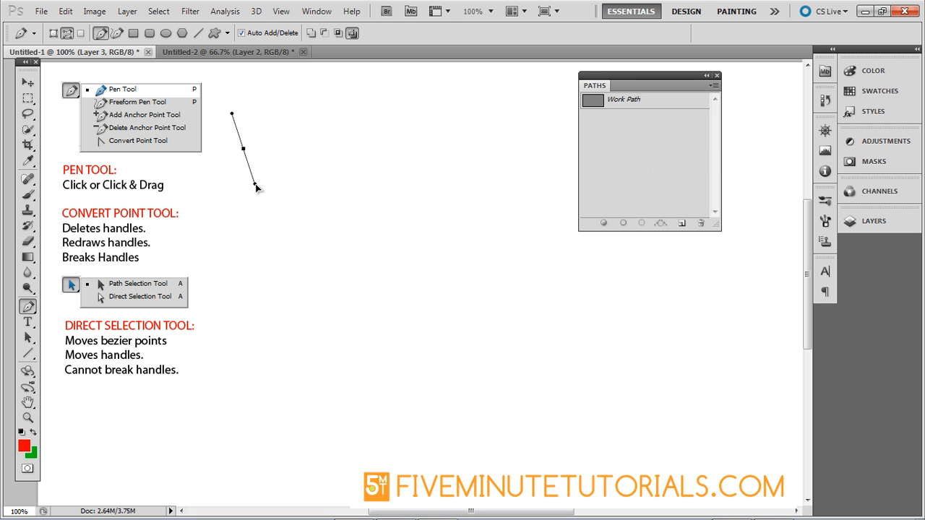
{"action": "left_click", "coordinate": [408, 126]}
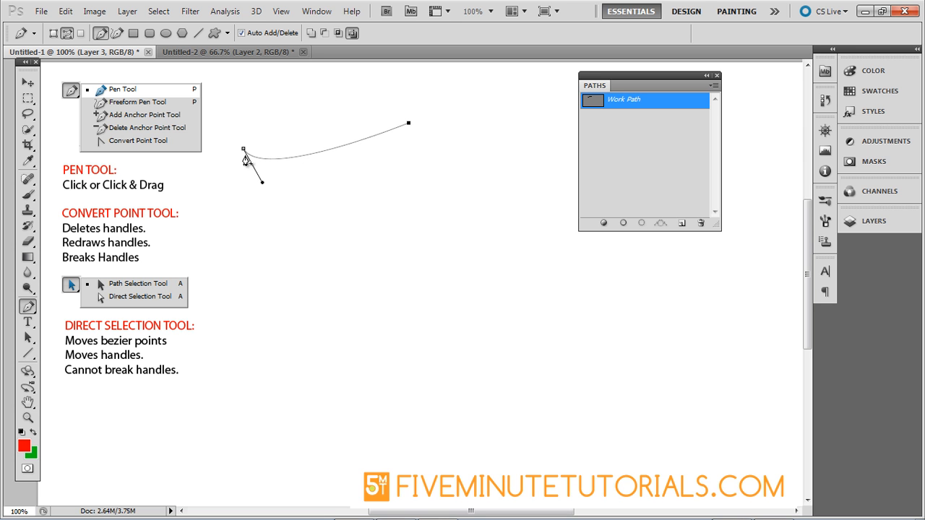
{"action": "key", "text": "Return"}
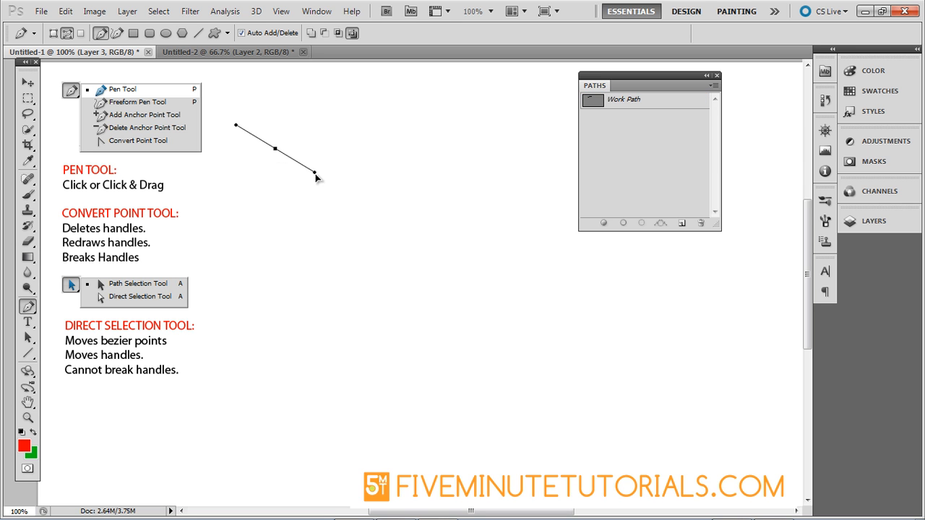
Draw an S-shaped two-point path with direction handles on both anchor points
{"action": "left_click_drag", "start_coordinate": [315, 176], "coordinate": [316, 184]}
{"action": "left_click_drag", "start_coordinate": [423, 128], "coordinate": [449, 156]}
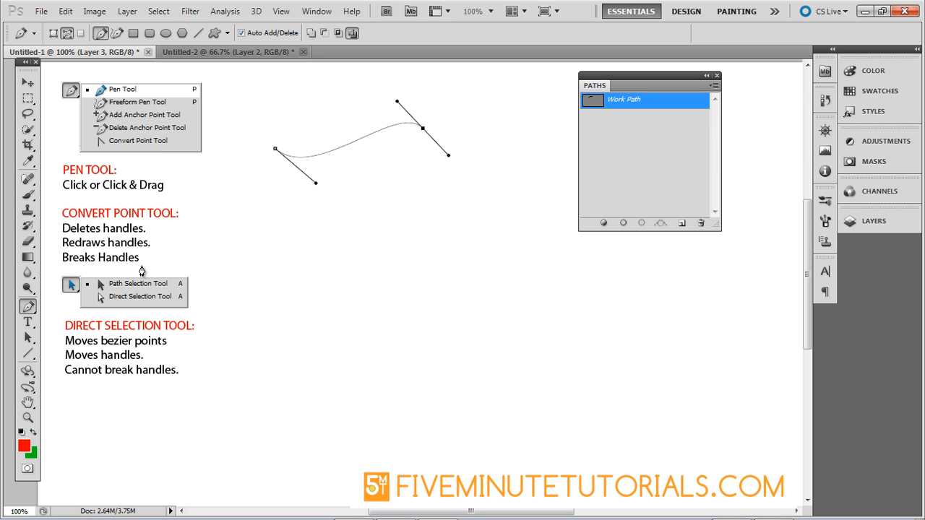
Use the Convert Point Tool to lengthen the S-curve's starting handle and break the end point's handles so they angle independently
{"action": "left_click", "coordinate": [26, 308]}
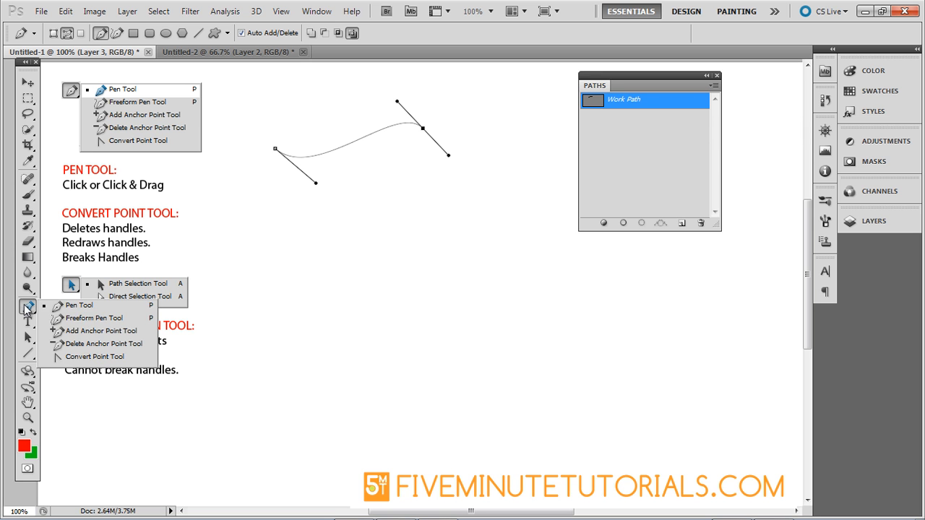
{"action": "left_click", "coordinate": [72, 357]}
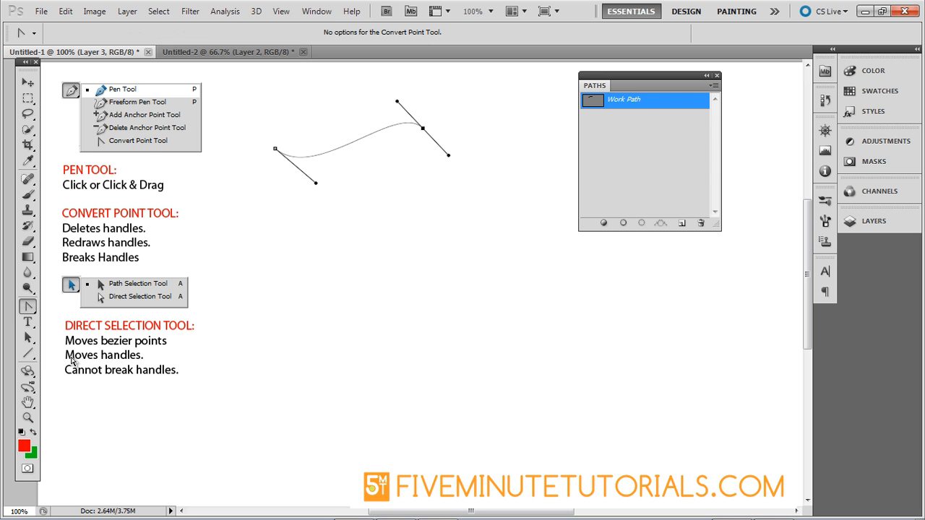
{"action": "mouse_move", "coordinate": [321, 186]}
{"action": "left_mouse_down"}
{"action": "mouse_move", "coordinate": [306, 199]}
{"action": "mouse_move", "coordinate": [341, 187]}
{"action": "mouse_move", "coordinate": [323, 192]}
{"action": "mouse_move", "coordinate": [319, 206]}
{"action": "mouse_move", "coordinate": [334, 194]}
{"action": "left_mouse_up"}
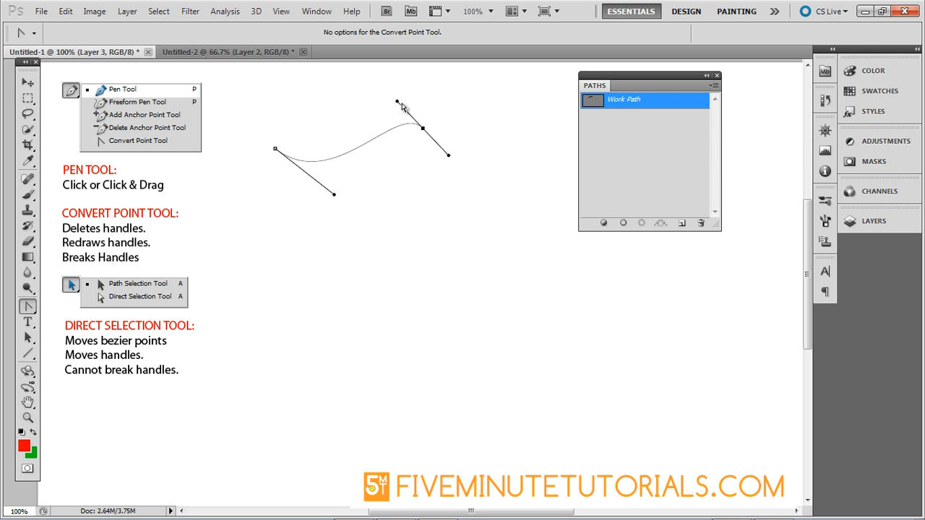
{"action": "mouse_move", "coordinate": [449, 158]}
{"action": "left_mouse_down"}
{"action": "mouse_move", "coordinate": [444, 169]}
{"action": "mouse_move", "coordinate": [453, 154]}
{"action": "left_mouse_up"}
{"action": "mouse_move", "coordinate": [397, 102]}
{"action": "left_mouse_down"}
{"action": "mouse_move", "coordinate": [339, 119]}
{"action": "mouse_move", "coordinate": [398, 94]}
{"action": "left_mouse_up"}
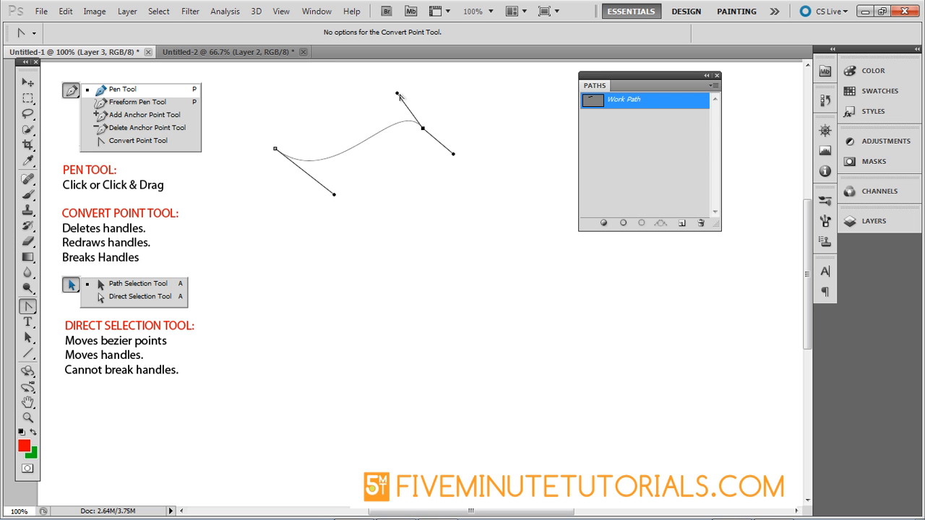
{"action": "left_click_drag", "start_coordinate": [453, 154], "coordinate": [392, 155]}
{"action": "left_click_drag", "start_coordinate": [396, 94], "coordinate": [382, 83]}
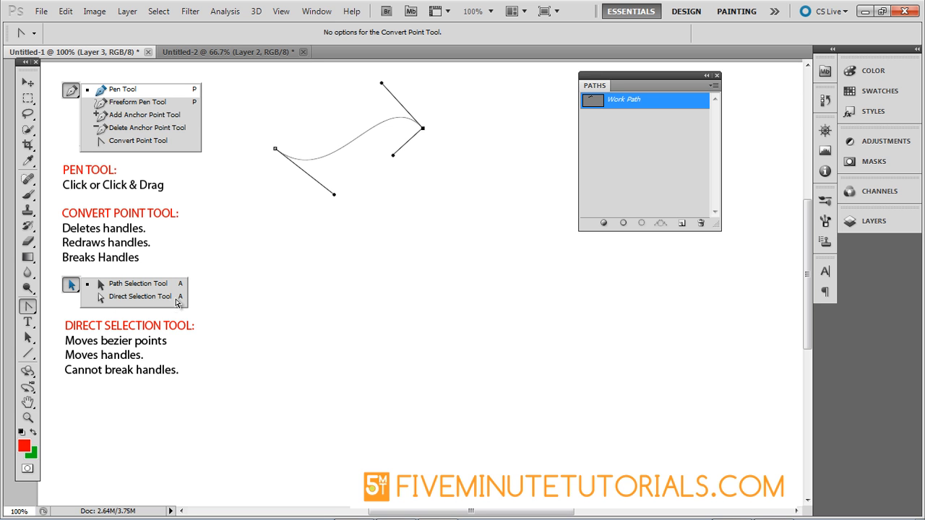
Switch to the Direct Selection Tool and deselect the work path
{"action": "left_click", "coordinate": [26, 339]}
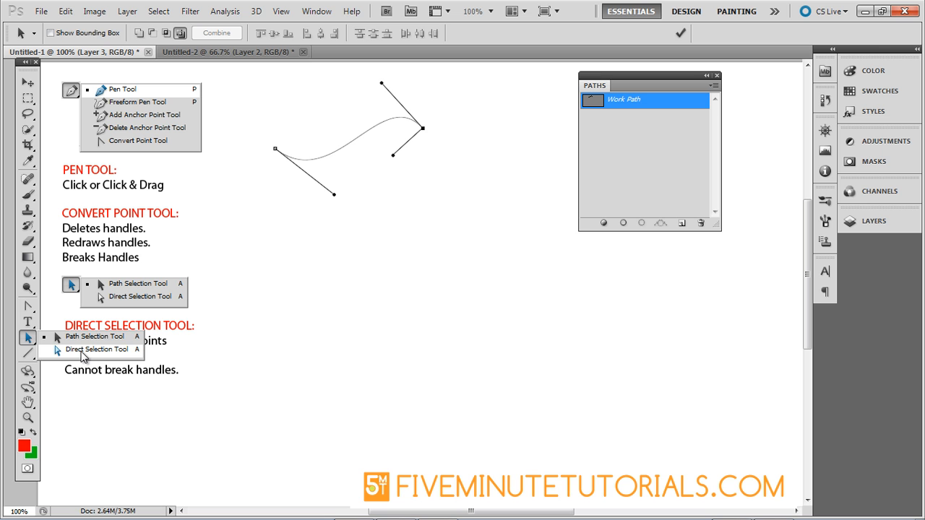
{"action": "left_click", "coordinate": [82, 352]}
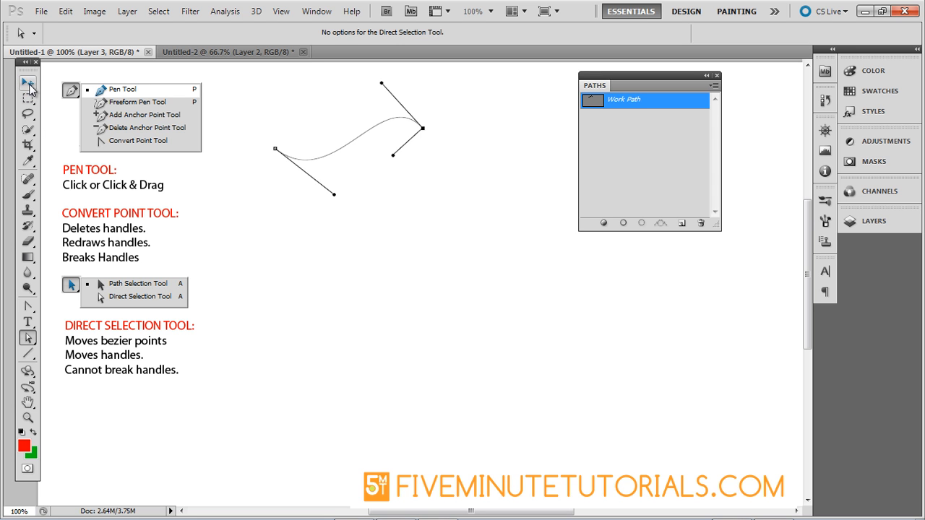
{"action": "left_click", "coordinate": [633, 175]}
Draw an open three-point path with the Pen tool, starting at a corner point and curving back through two smooth points
{"action": "key", "text": "p"}
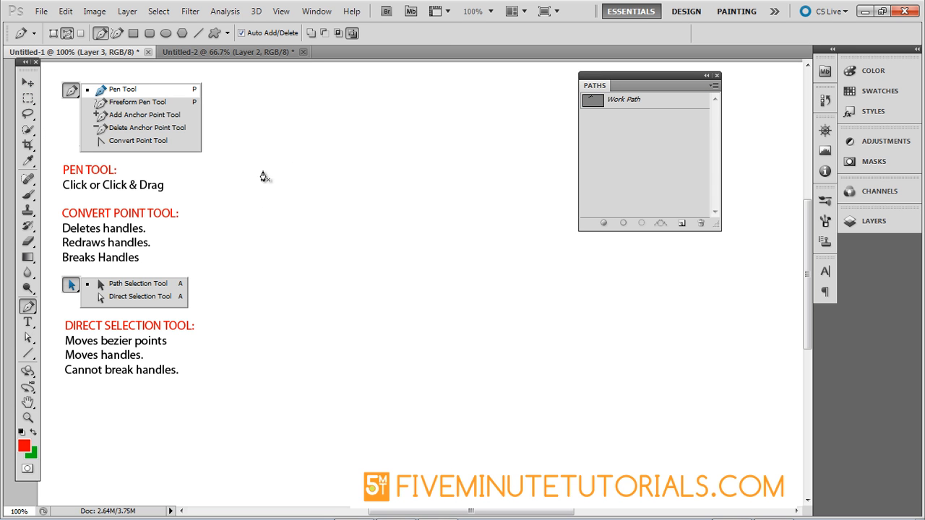
{"action": "left_click", "coordinate": [254, 175]}
{"action": "left_click_drag", "start_coordinate": [408, 138], "coordinate": [435, 167]}
{"action": "left_click_drag", "start_coordinate": [370, 227], "coordinate": [331, 250]}
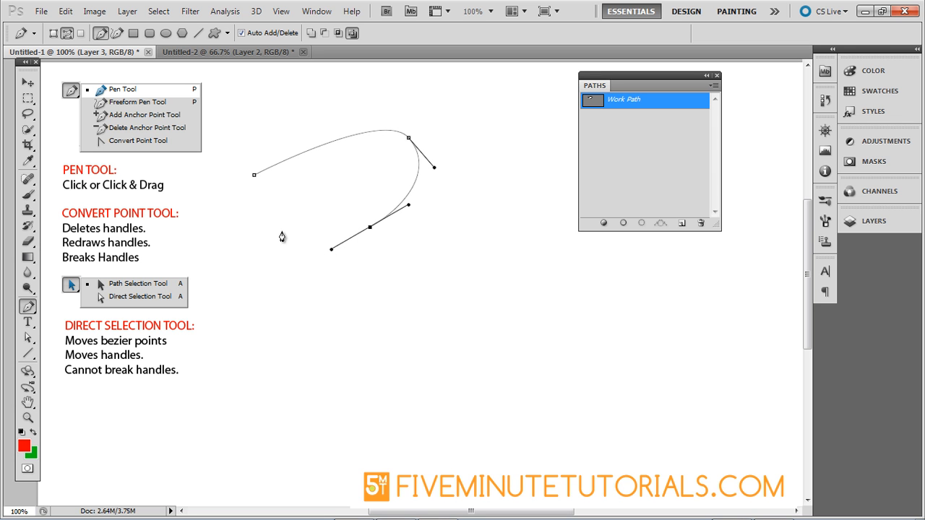
Use the Direct Selection Tool to move the middle anchor point up and reshape the curve with the middle and end points' handles
{"action": "left_click", "coordinate": [27, 337]}
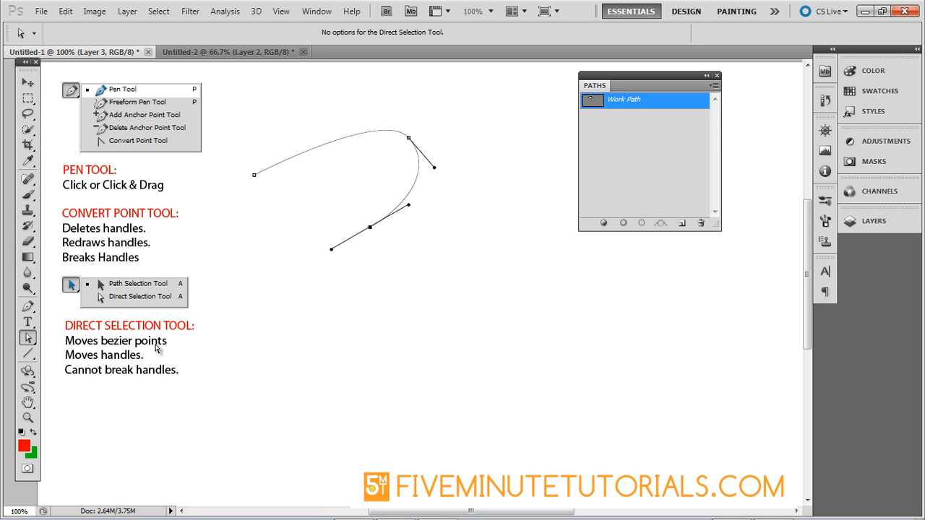
{"action": "left_click", "coordinate": [409, 140]}
{"action": "left_click_drag", "start_coordinate": [410, 139], "coordinate": [394, 127]}
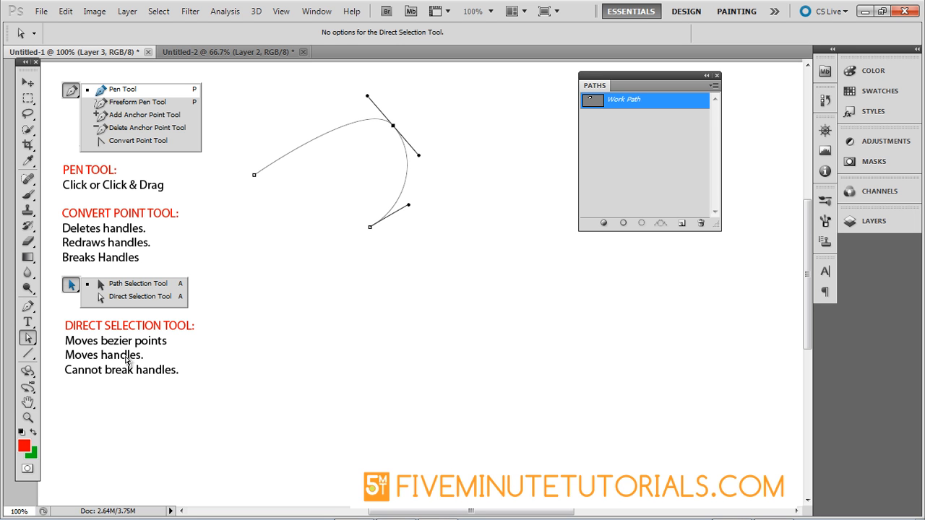
{"action": "left_click_drag", "start_coordinate": [420, 156], "coordinate": [442, 132]}
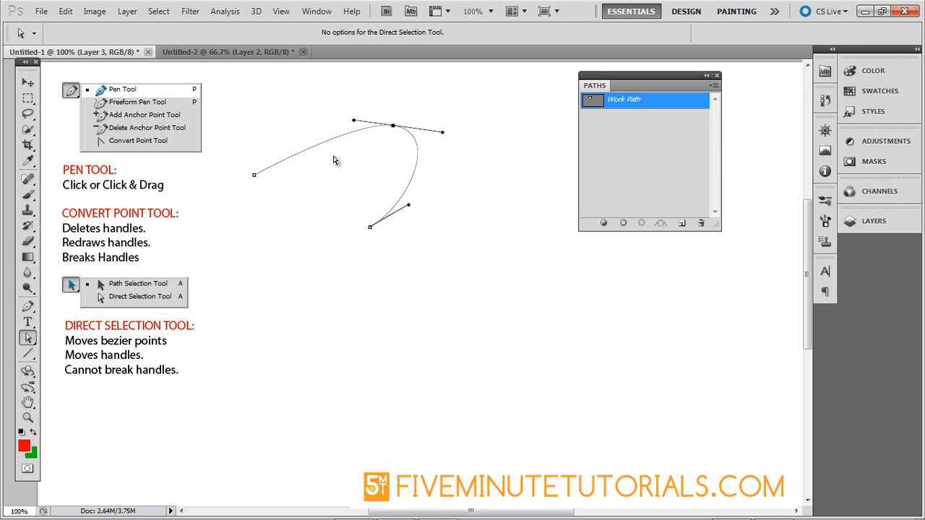
{"action": "left_click_drag", "start_coordinate": [354, 120], "coordinate": [327, 153]}
{"action": "left_click_drag", "start_coordinate": [409, 205], "coordinate": [435, 213]}
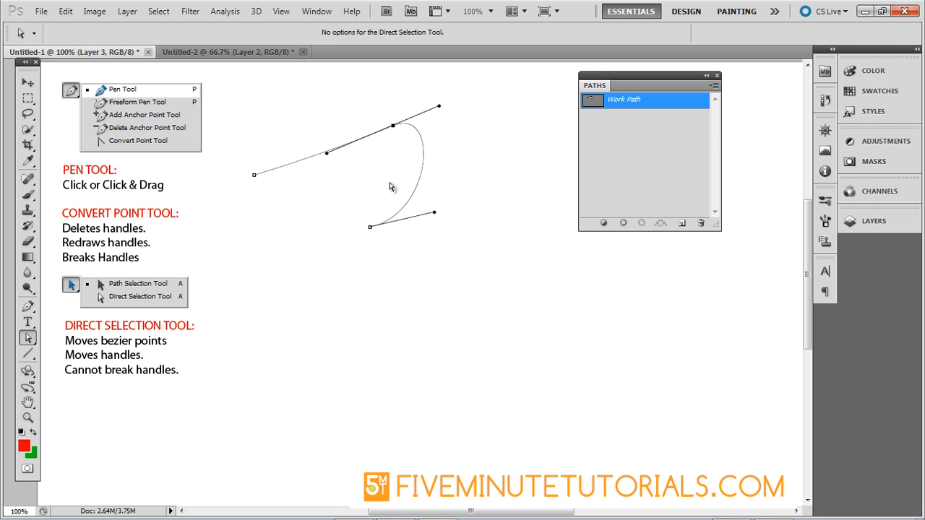
{"action": "left_click_drag", "start_coordinate": [326, 154], "coordinate": [331, 97]}
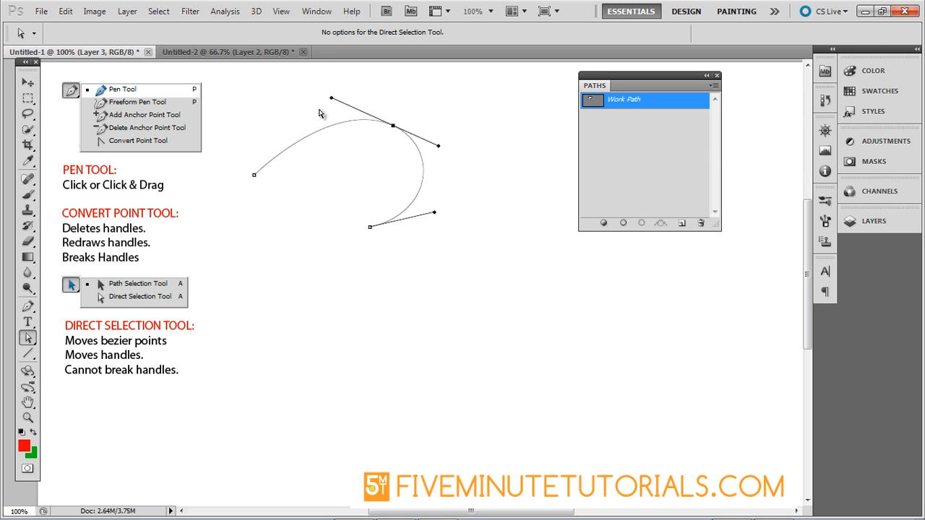
Break the middle anchor's handles with the Convert Point Tool so both point back toward the path's start, and deselect the path
{"action": "left_click", "coordinate": [28, 307]}
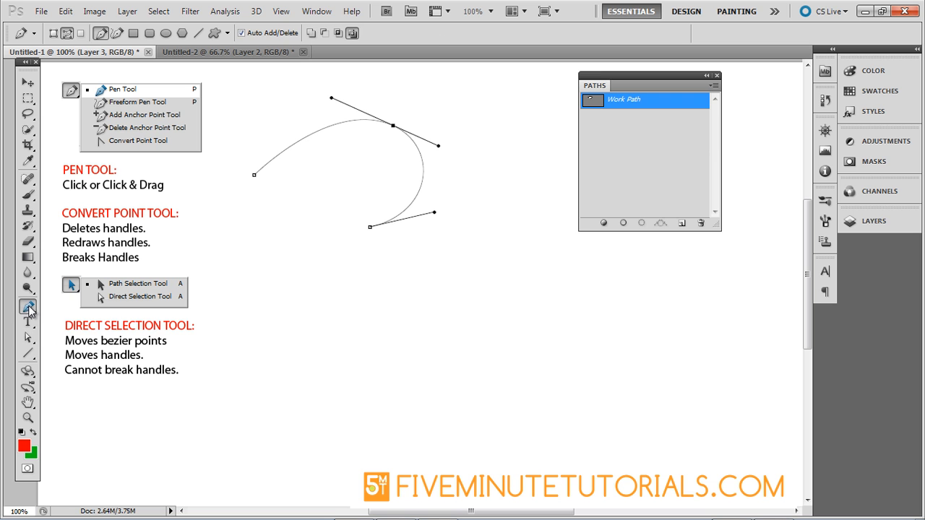
{"action": "left_click", "coordinate": [69, 357]}
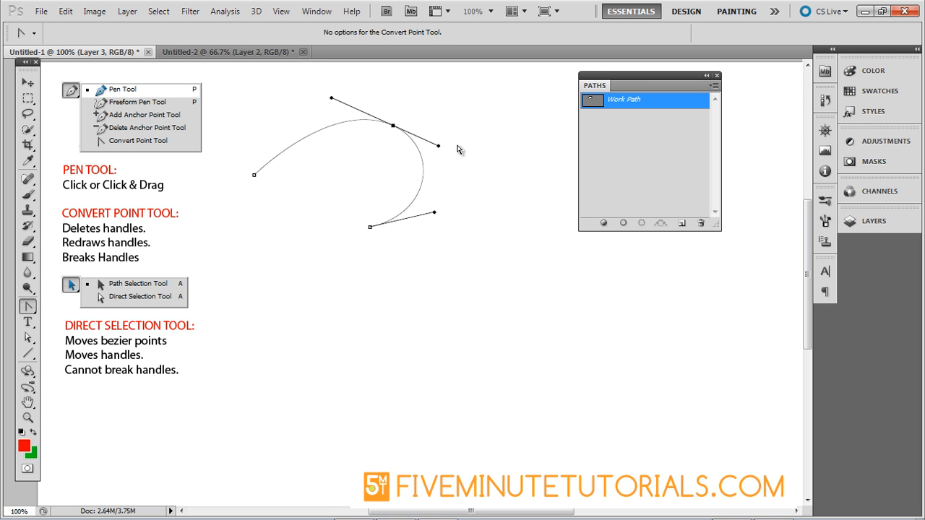
{"action": "left_click_drag", "start_coordinate": [439, 147], "coordinate": [321, 153]}
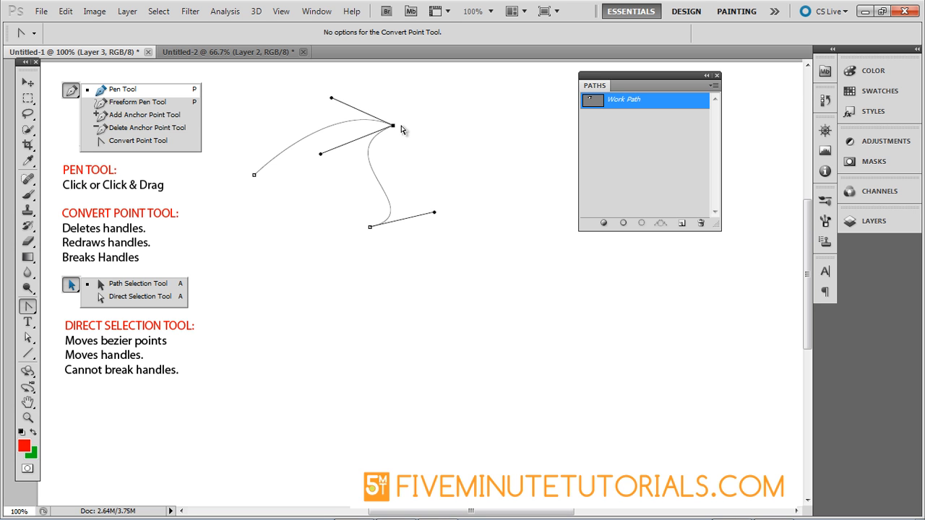
{"action": "left_click_drag", "start_coordinate": [331, 99], "coordinate": [310, 96]}
{"action": "key", "text": "Return"}
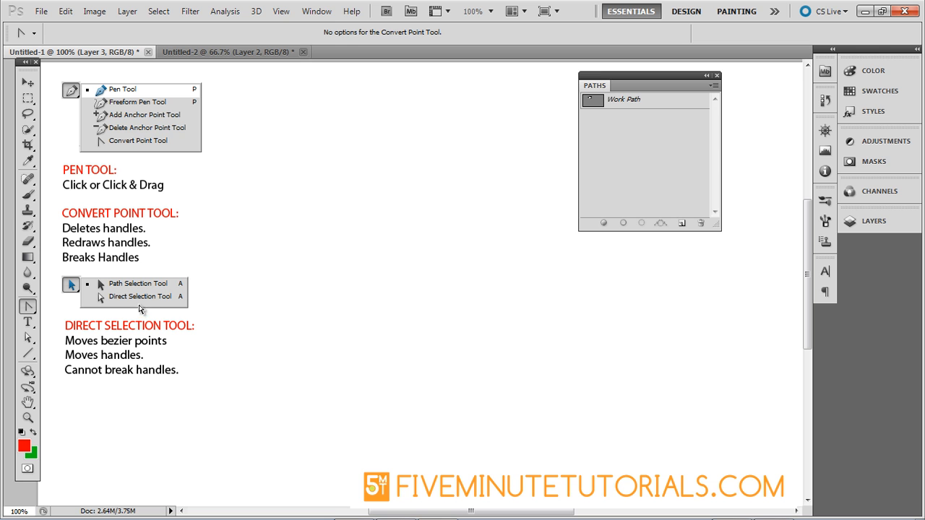
Draw a closed four-point rounded teardrop path with the Pen tool, closing it at the starting point, and deselect it
{"action": "key", "text": "p"}
{"action": "left_click", "coordinate": [283, 171]}
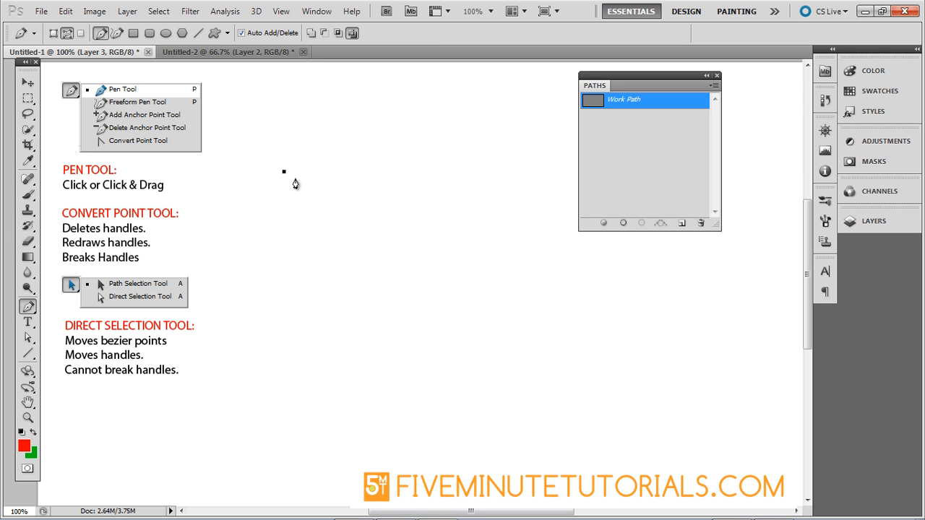
{"action": "left_click_drag", "start_coordinate": [402, 134], "coordinate": [436, 160]}
{"action": "left_click_drag", "start_coordinate": [404, 239], "coordinate": [369, 258]}
{"action": "left_click_drag", "start_coordinate": [310, 232], "coordinate": [277, 209]}
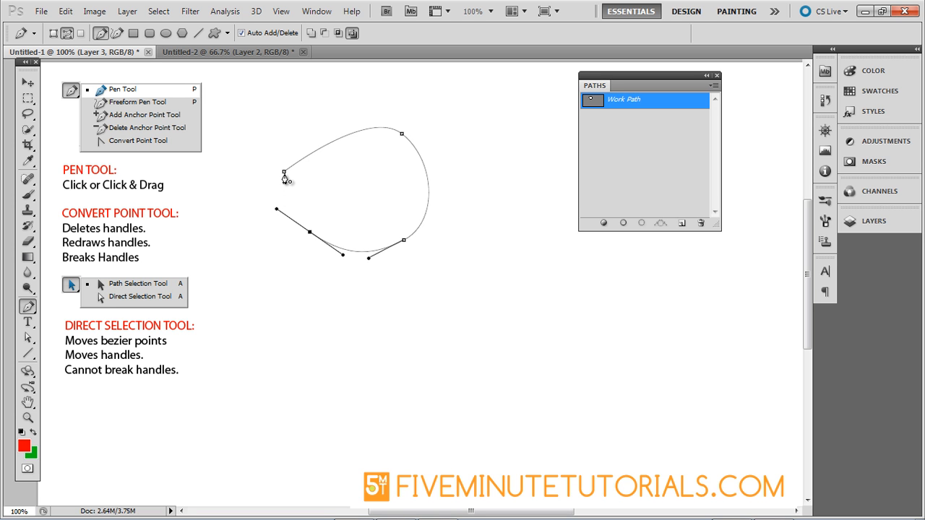
{"action": "left_click_drag", "start_coordinate": [284, 174], "coordinate": [285, 178]}
{"action": "left_click", "coordinate": [647, 128]}
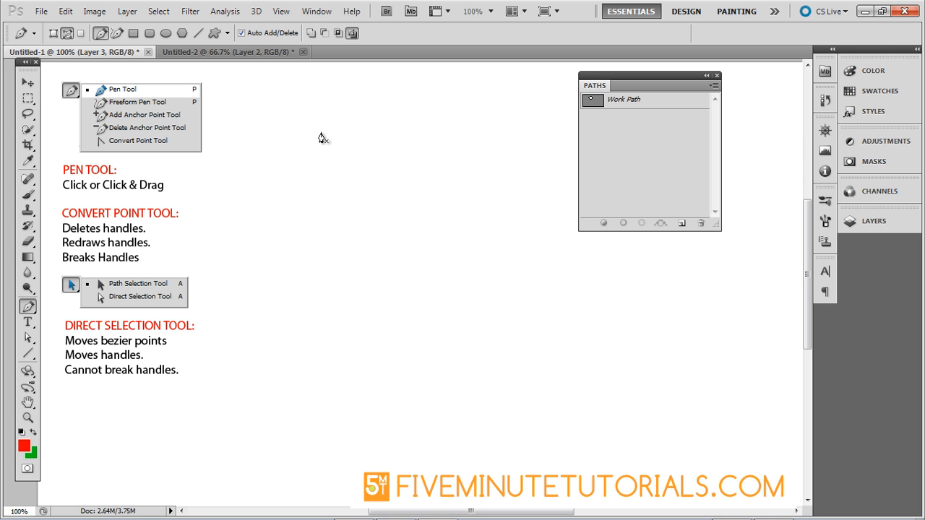
Fill the closed work path with the red foreground color and undo the fill
{"action": "left_click", "coordinate": [625, 101]}
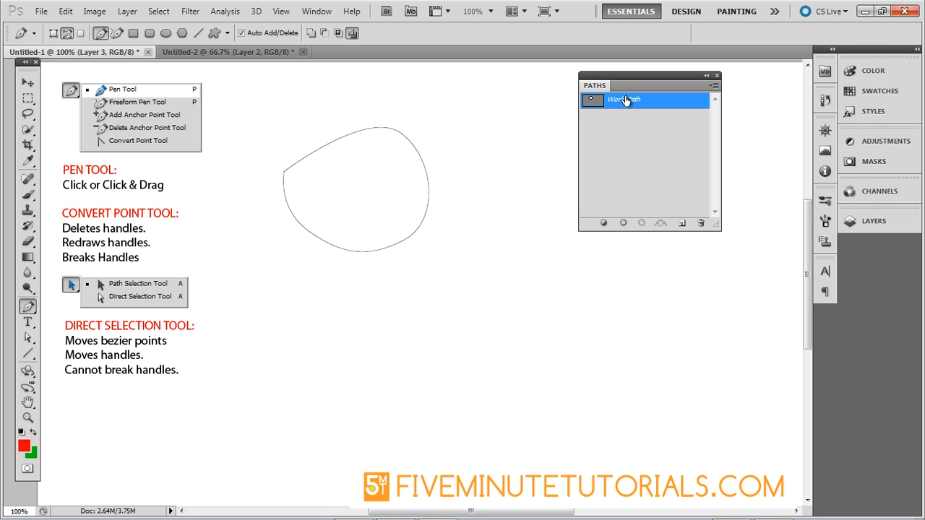
{"action": "left_click", "coordinate": [604, 224]}
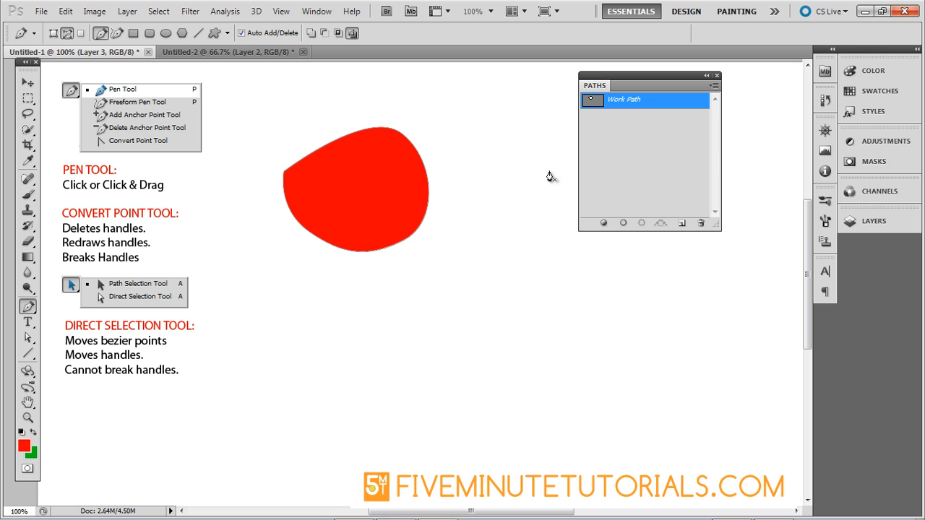
{"action": "key", "text": "ctrl+z"}
Stroke the closed work path with the red foreground color and deselect the path
{"action": "left_click", "coordinate": [624, 223]}
{"action": "left_click", "coordinate": [624, 184]}
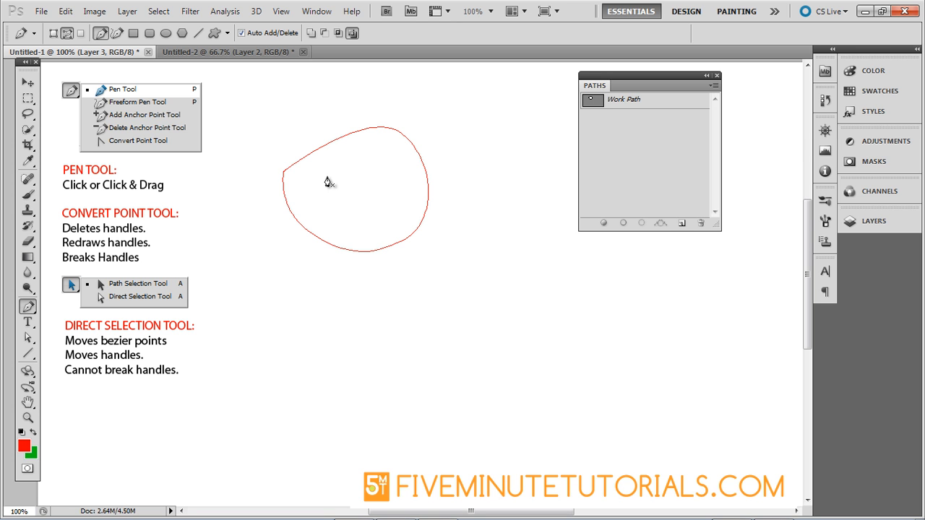
Stroke the work path with the red foreground color using the Brush as the stroke tool
{"action": "left_click", "coordinate": [714, 87]}
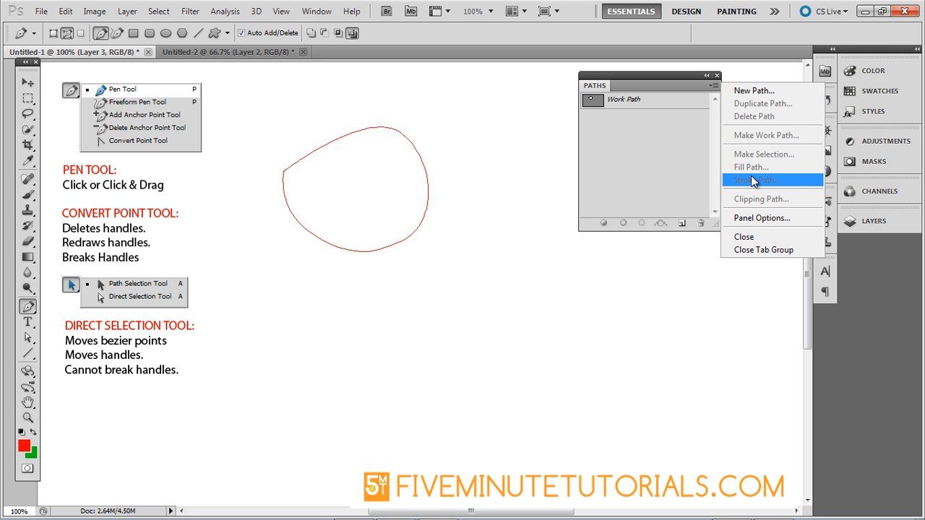
{"action": "left_click", "coordinate": [665, 154]}
{"action": "left_click", "coordinate": [639, 102]}
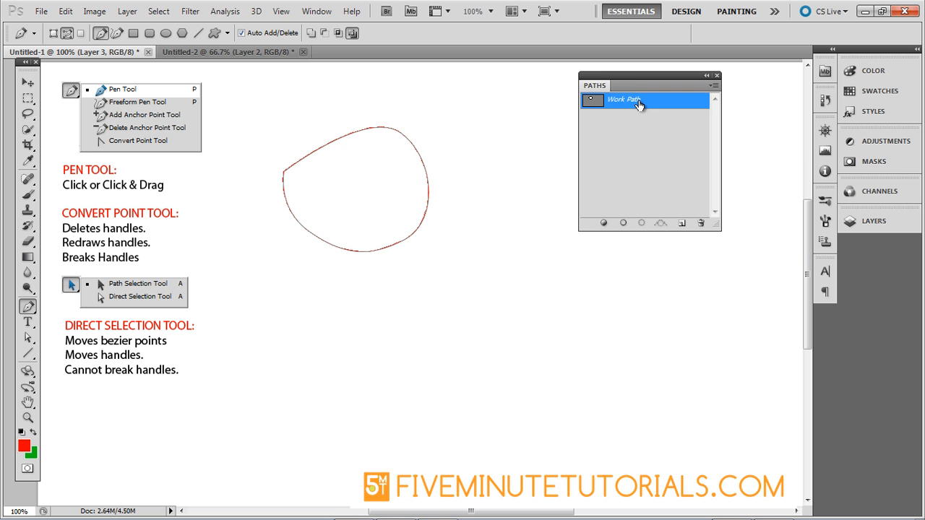
{"action": "left_click", "coordinate": [715, 87]}
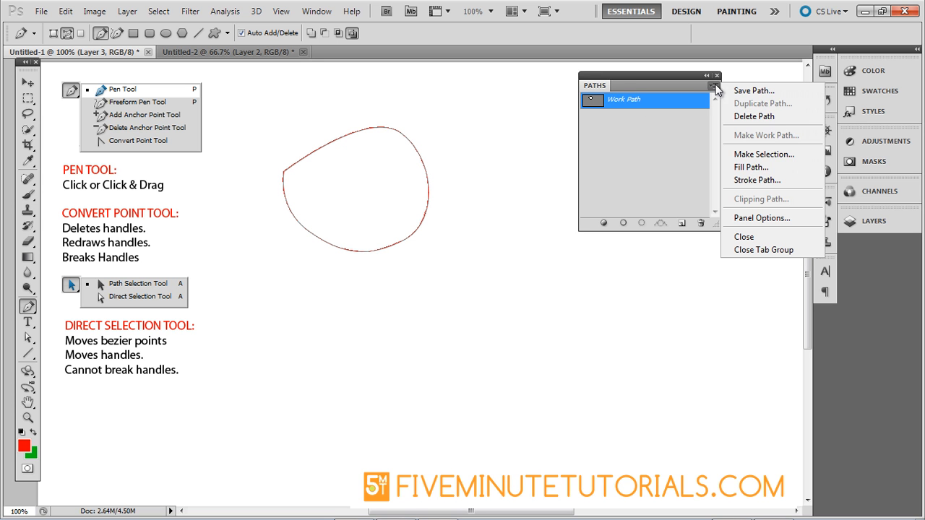
{"action": "left_click", "coordinate": [772, 180]}
{"action": "left_click", "coordinate": [498, 173]}
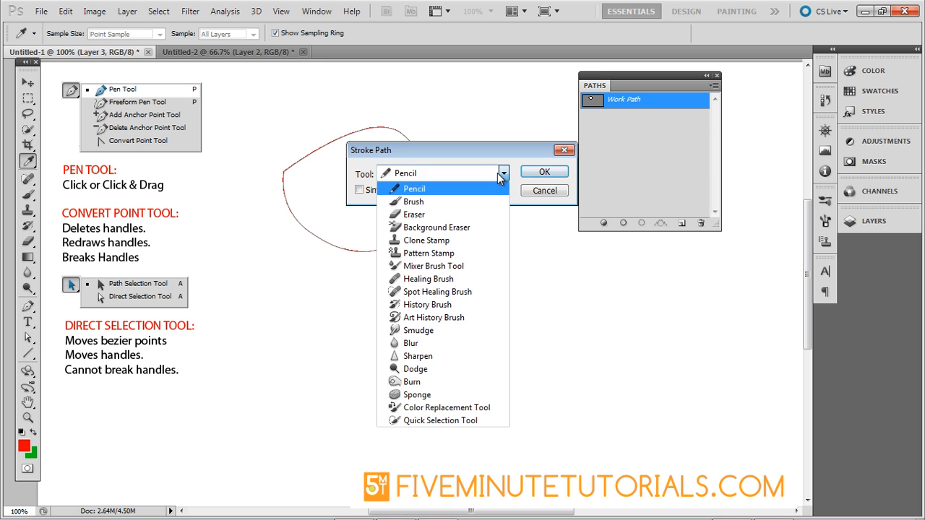
{"action": "left_click", "coordinate": [412, 200]}
{"action": "left_click", "coordinate": [548, 171]}
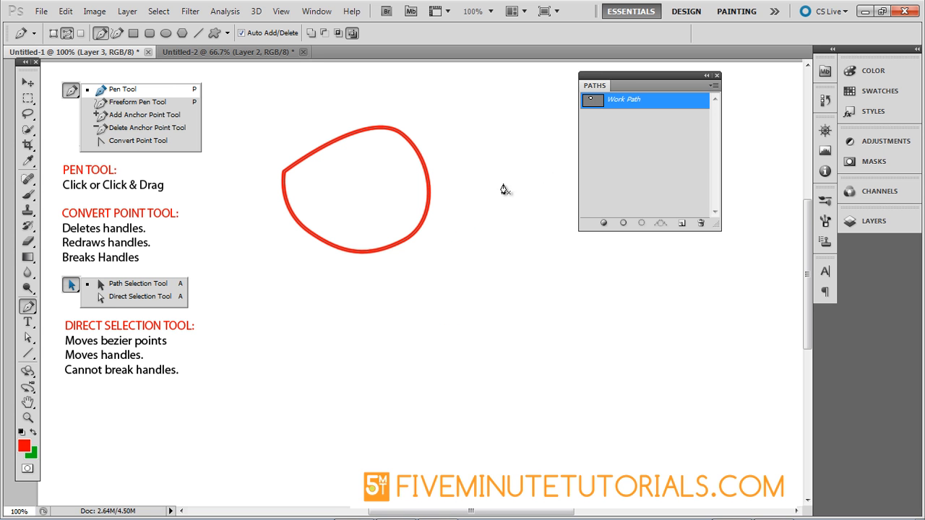
Display the Brush tool's size and hardness settings that control the stroke, and deselect the work path
{"action": "left_click", "coordinate": [604, 157]}
{"action": "key", "text": "b"}
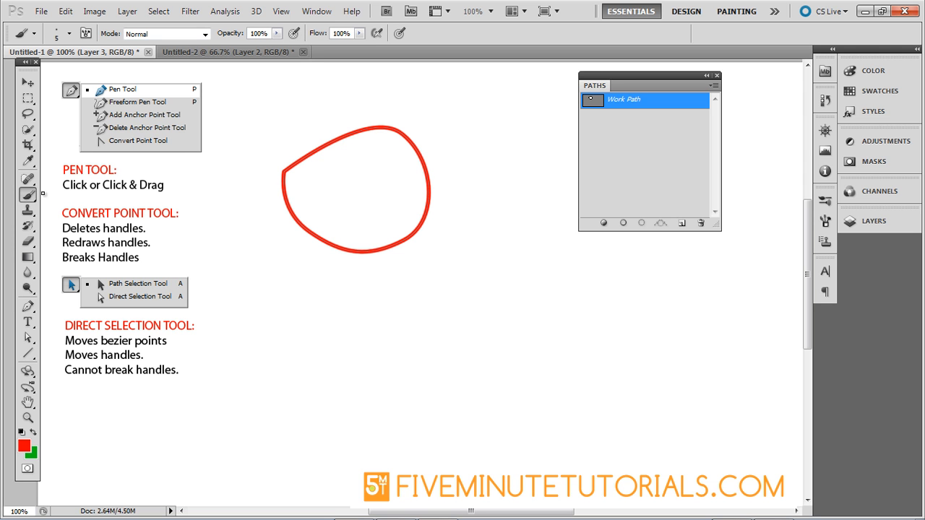
{"action": "left_click", "coordinate": [51, 34]}
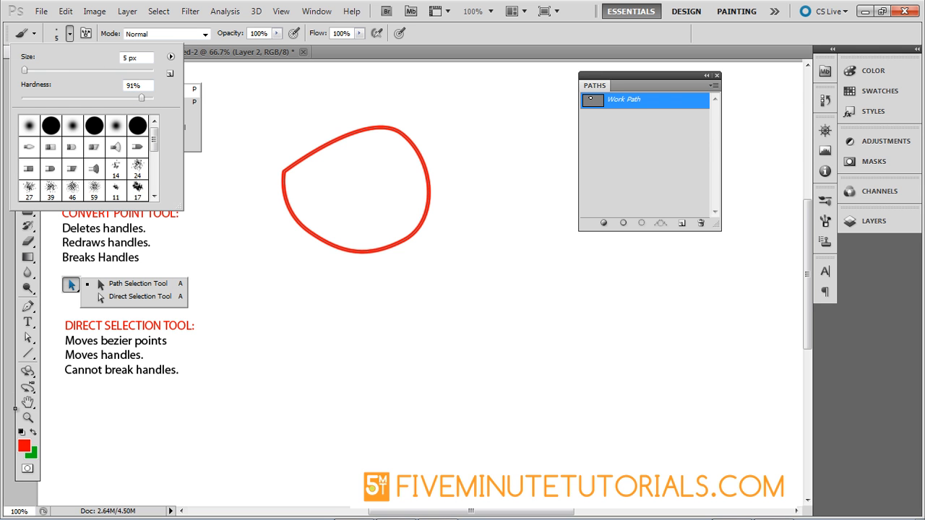
{"action": "left_click", "coordinate": [595, 198]}
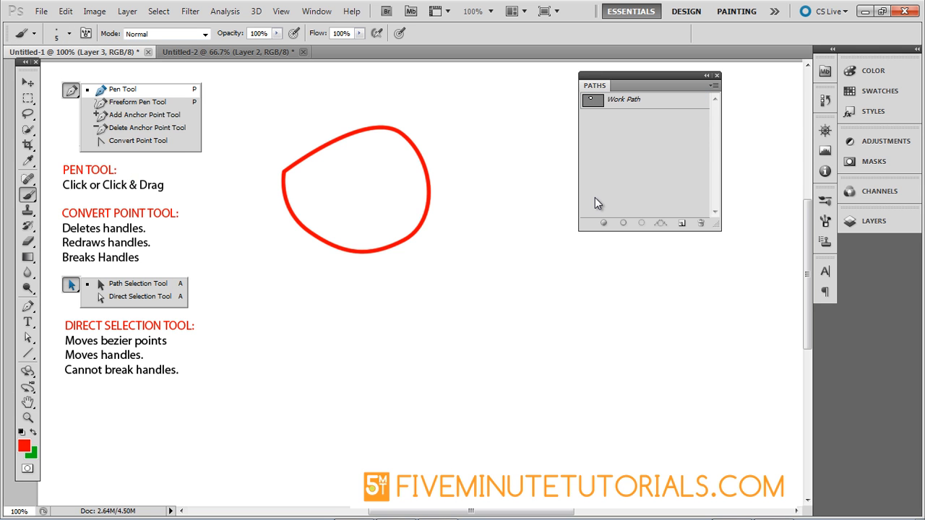
Undo the path strokes, and load the closed work path as a selection before dropping that selection
{"action": "key", "text": "ctrl+alt+z"}
{"action": "key", "text": "ctrl+alt+z"}
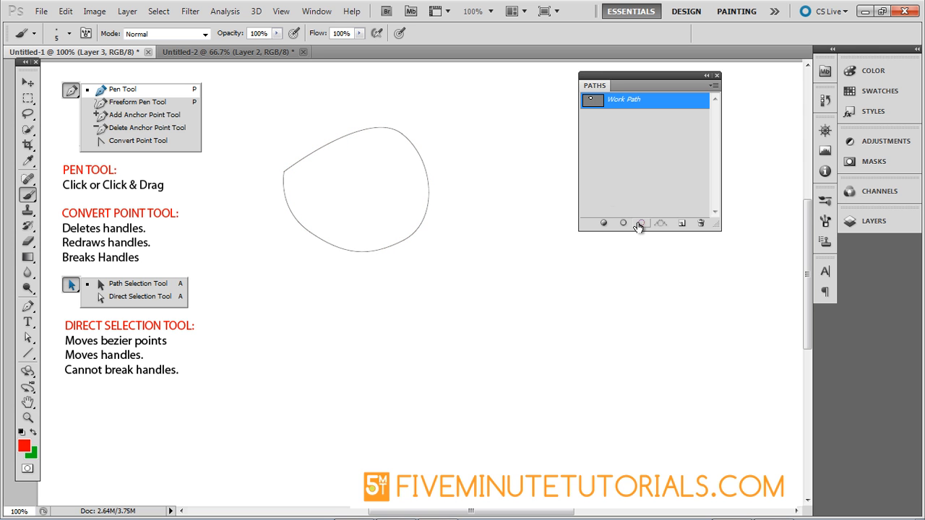
{"action": "left_click", "coordinate": [640, 225]}
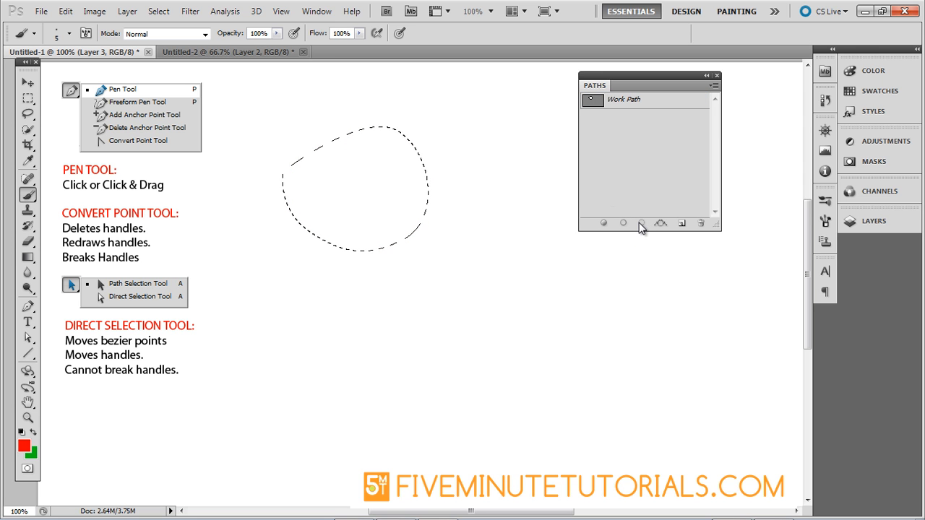
{"action": "key", "text": "ctrl+d"}
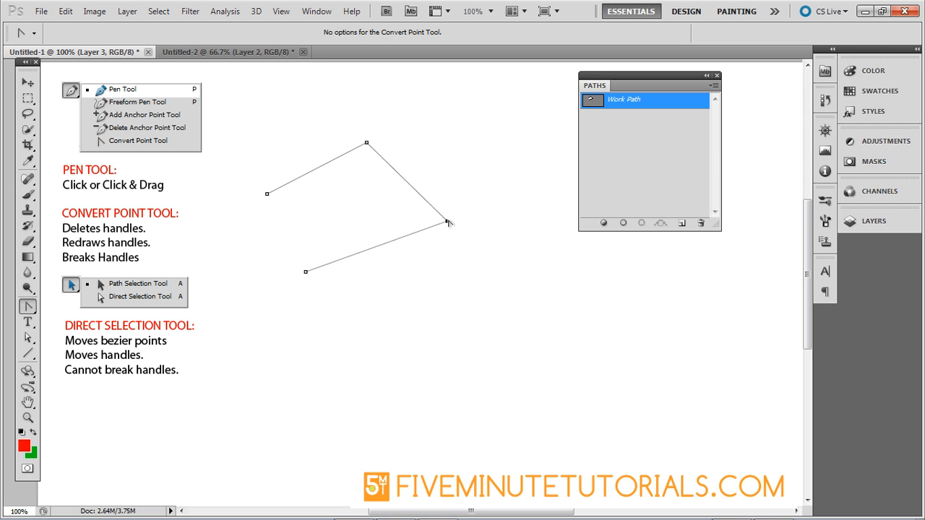
Pull curve handles from the open path's rightmost and top anchors with the Convert Point Tool, and break the top anchor's handles apart
{"action": "left_click_drag", "start_coordinate": [447, 222], "coordinate": [447, 271]}
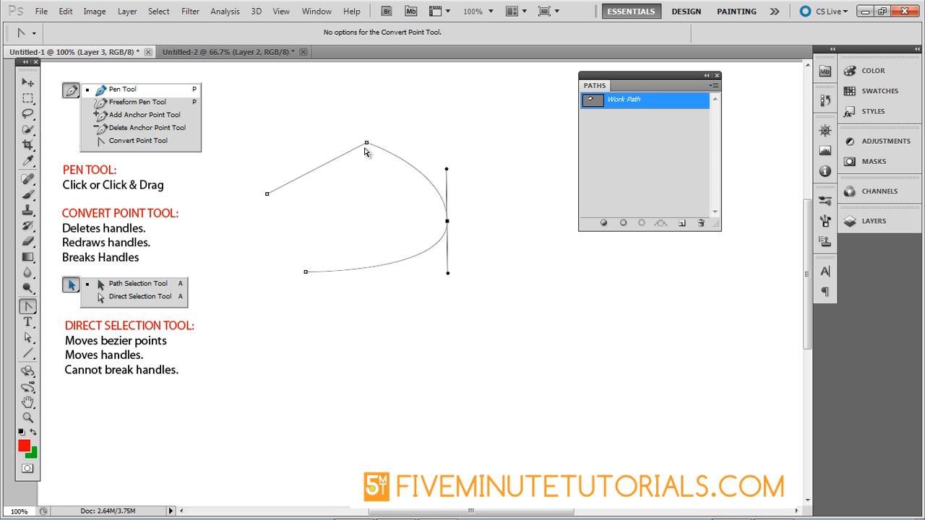
{"action": "left_click_drag", "start_coordinate": [367, 143], "coordinate": [321, 200]}
{"action": "left_click_drag", "start_coordinate": [320, 136], "coordinate": [351, 100]}
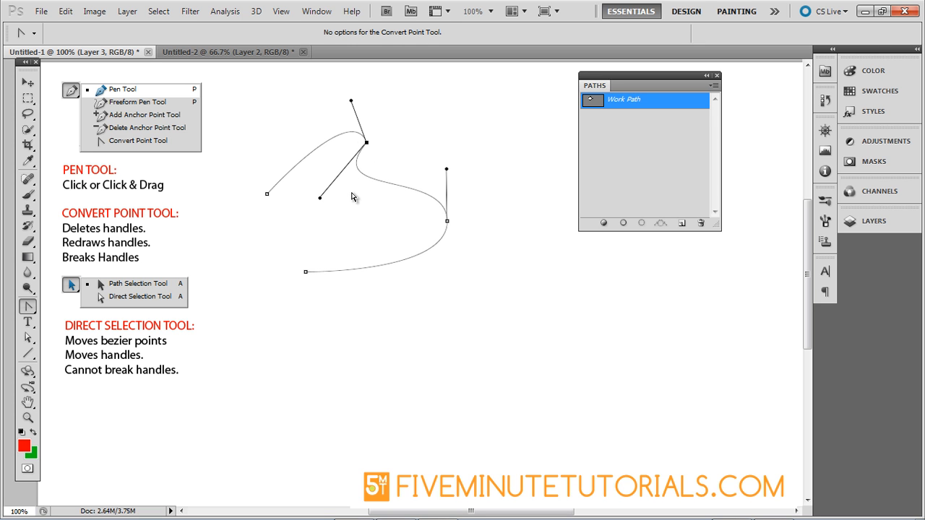
Delete the top anchor's handles with the Convert Point Tool, and reset and redraw the rightmost anchor's handles at an upward slant
{"action": "left_click", "coordinate": [367, 143]}
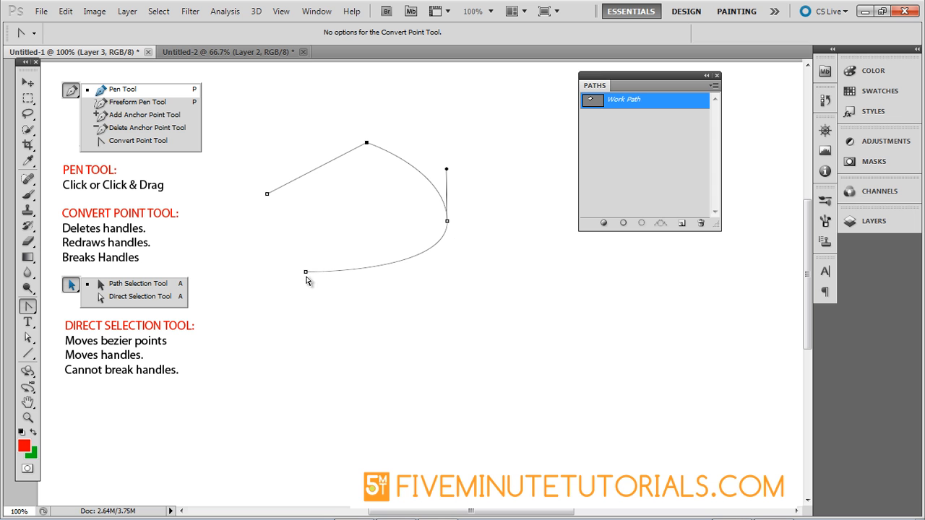
{"action": "left_click", "coordinate": [447, 221]}
{"action": "left_click_drag", "start_coordinate": [448, 222], "coordinate": [475, 173]}
Reposition the open path's top and rightmost anchors up and to the left with the Direct Selection Tool
{"action": "key", "text": "a"}
{"action": "left_click_drag", "start_coordinate": [367, 143], "coordinate": [343, 134]}
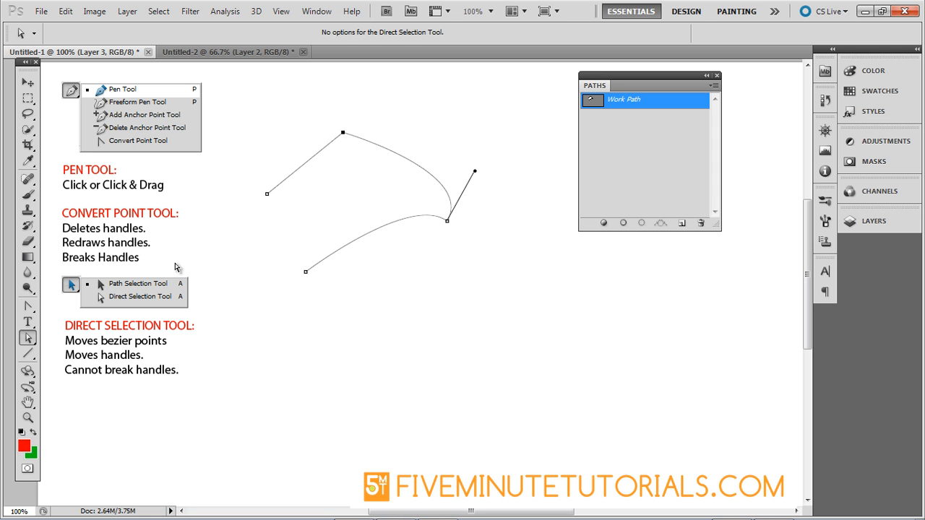
{"action": "left_click_drag", "start_coordinate": [446, 223], "coordinate": [414, 207]}
{"action": "left_click_drag", "start_coordinate": [376, 181], "coordinate": [350, 187]}
Draw a closed ten-point path with the Pen tool, with mostly straight edges and a curved notch cut into its left side
{"action": "left_click", "coordinate": [328, 177]}
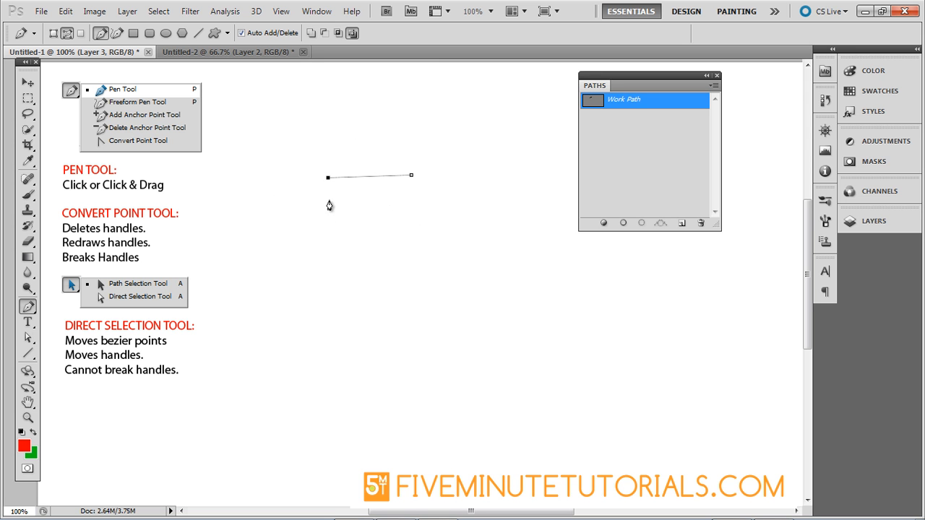
{"action": "left_click", "coordinate": [329, 222]}
{"action": "left_click", "coordinate": [391, 227]}
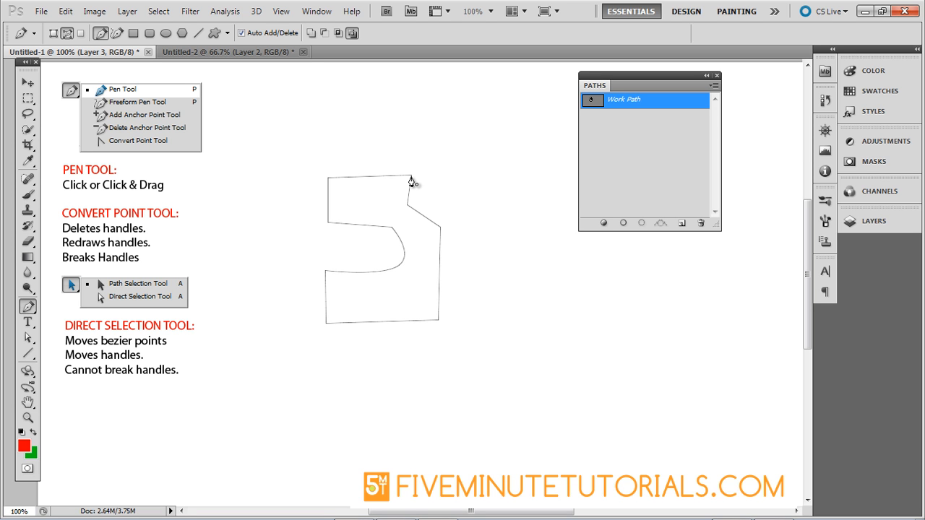
{"action": "left_click", "coordinate": [411, 177]}
Select the closed path, move its starting anchor to the left, and move the adjacent lower anchor outward to the shape's upper-right corner
{"action": "left_click", "coordinate": [402, 175], "text": "ctrl"}
{"action": "left_click_drag", "start_coordinate": [411, 176], "coordinate": [384, 170]}
{"action": "left_click_drag", "start_coordinate": [411, 211], "coordinate": [472, 176]}
Move the right-side anchor outward, and pull curve handles from the top-middle and inner notch anchors
{"action": "left_click_drag", "start_coordinate": [384, 166], "coordinate": [395, 206]}
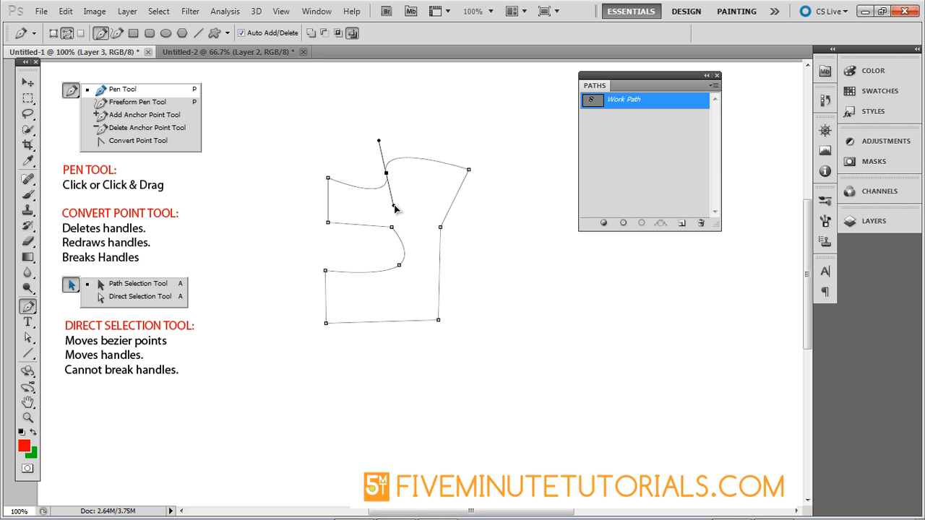
{"action": "left_click_drag", "start_coordinate": [440, 228], "coordinate": [490, 244]}
{"action": "left_click_drag", "start_coordinate": [476, 196], "coordinate": [373, 281]}
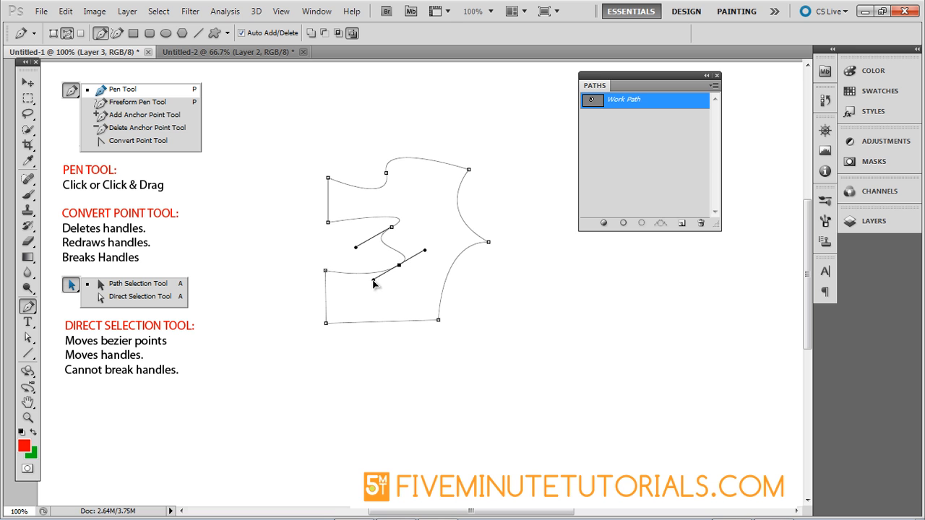
Delete the handles of the upper notch anchor and the top-middle anchor
{"action": "left_click", "coordinate": [391, 227]}
{"action": "left_click", "coordinate": [387, 173]}
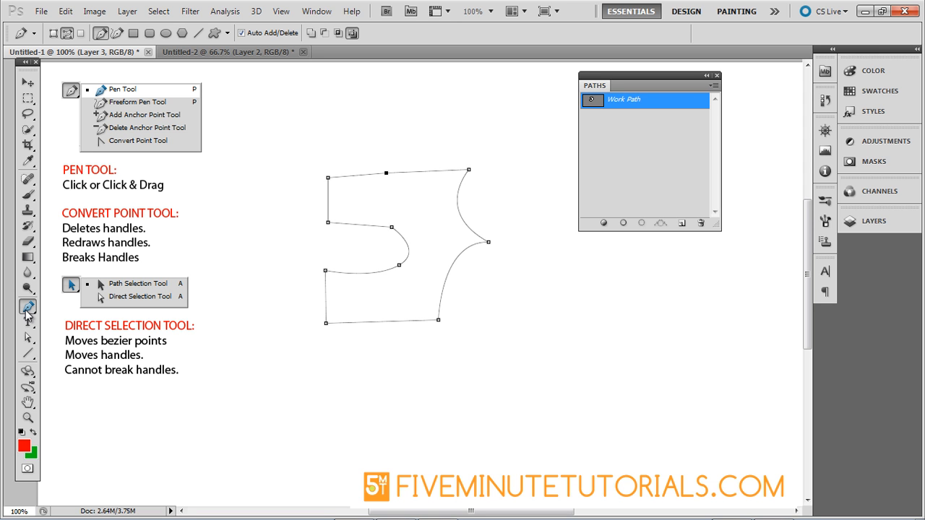
Remove the top-middle anchor and the lower notch anchor from the path with the Delete Anchor Point Tool
{"action": "left_click_drag", "start_coordinate": [28, 309], "coordinate": [105, 345]}
{"action": "left_click", "coordinate": [387, 175]}
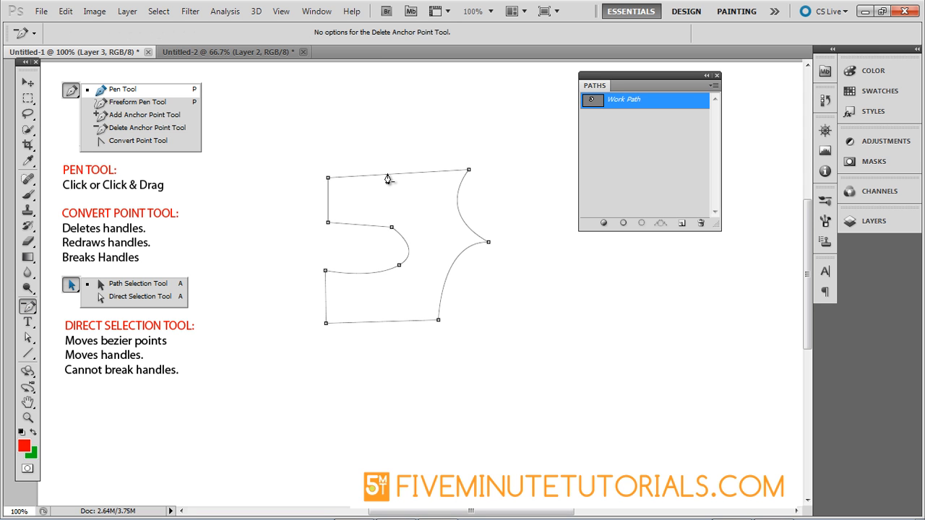
{"action": "left_click", "coordinate": [399, 266]}
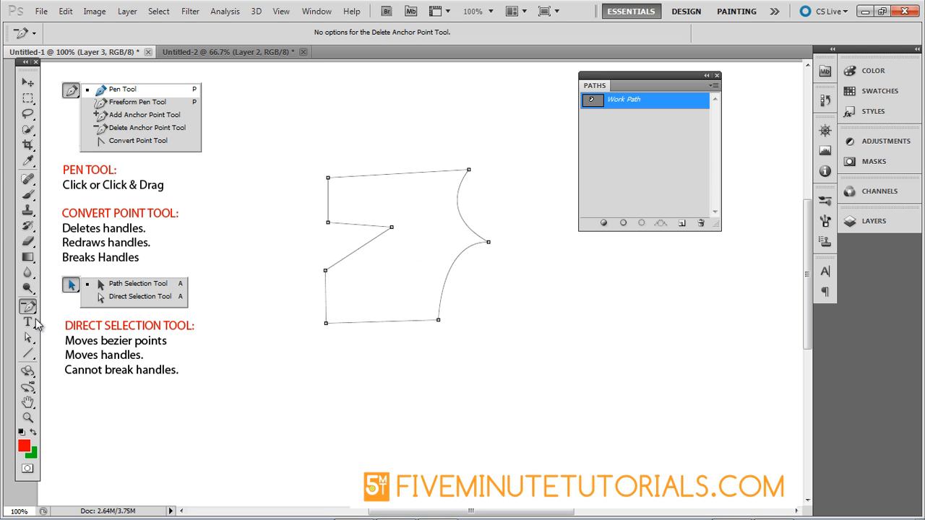
Add three anchors along the path's top edge, and move the middle one down to form a V-shaped dip
{"action": "left_click_drag", "start_coordinate": [30, 312], "coordinate": [80, 330]}
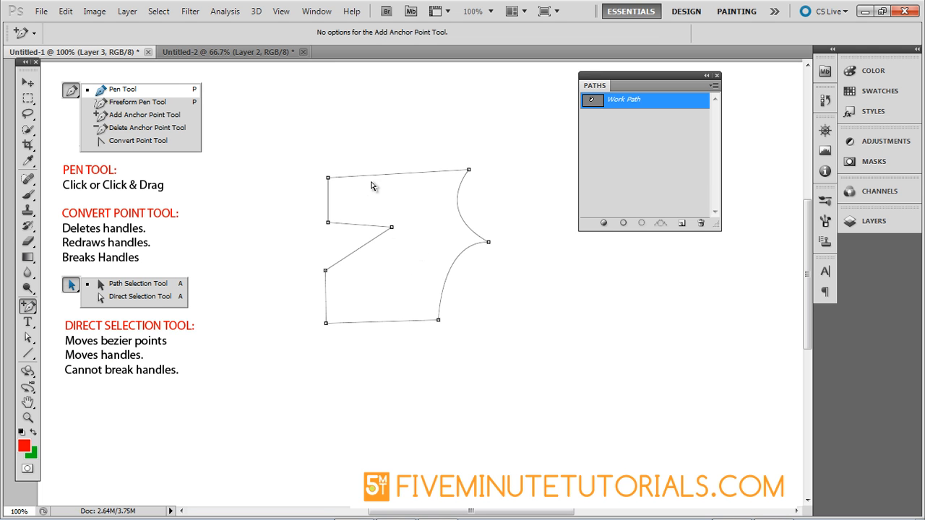
{"action": "left_click", "coordinate": [389, 175]}
{"action": "left_click", "coordinate": [441, 171]}
{"action": "left_click", "coordinate": [414, 173]}
{"action": "key", "text": "a"}
{"action": "left_click_drag", "start_coordinate": [415, 174], "coordinate": [414, 213]}
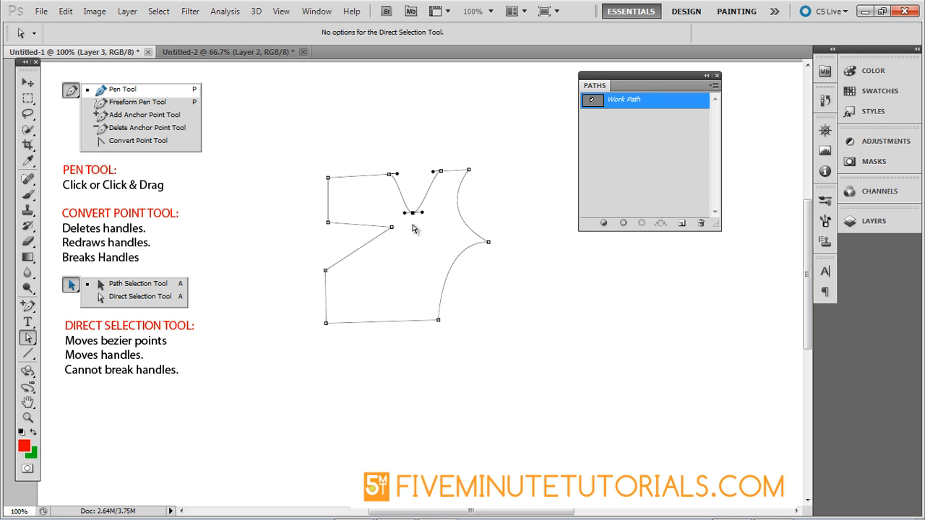